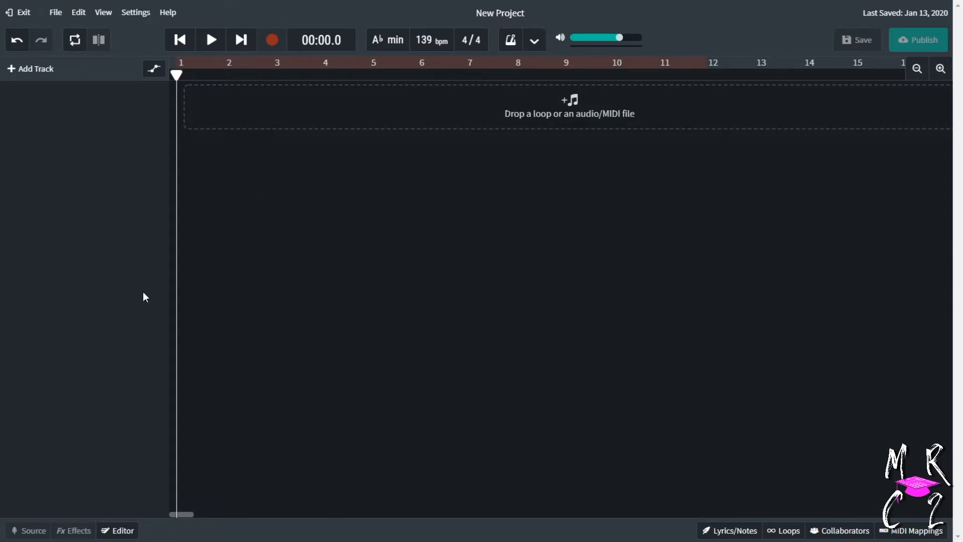
Add a new virtual Instruments track to the project
click(36, 72)
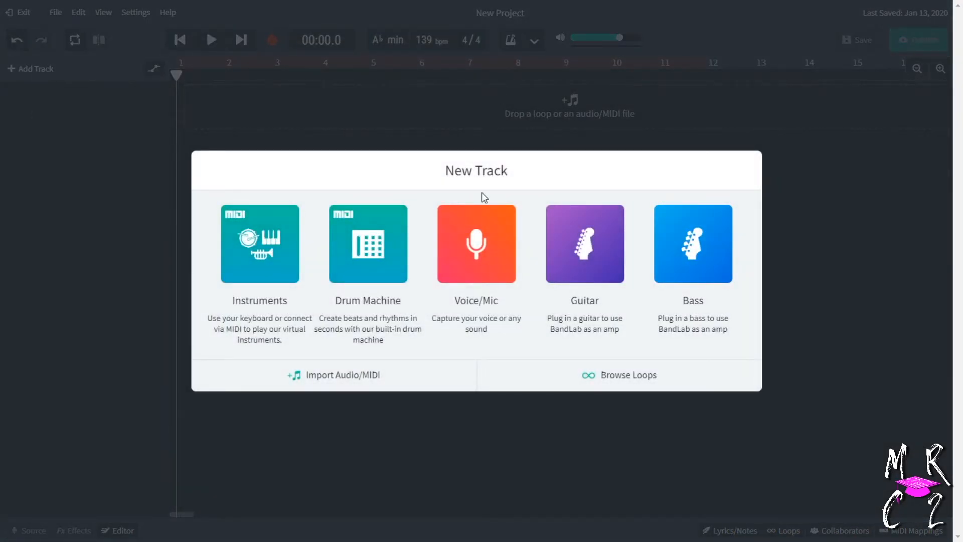
click(48, 324)
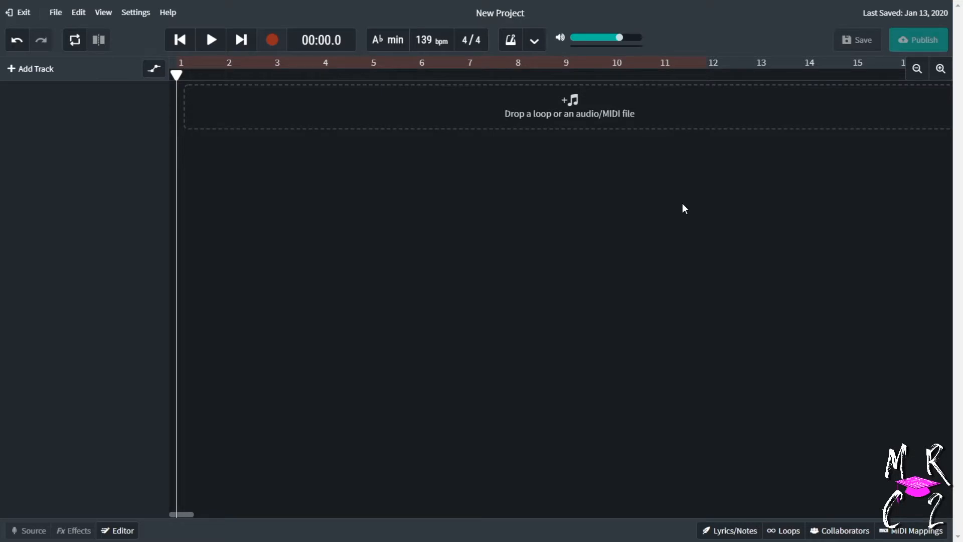
click(15, 70)
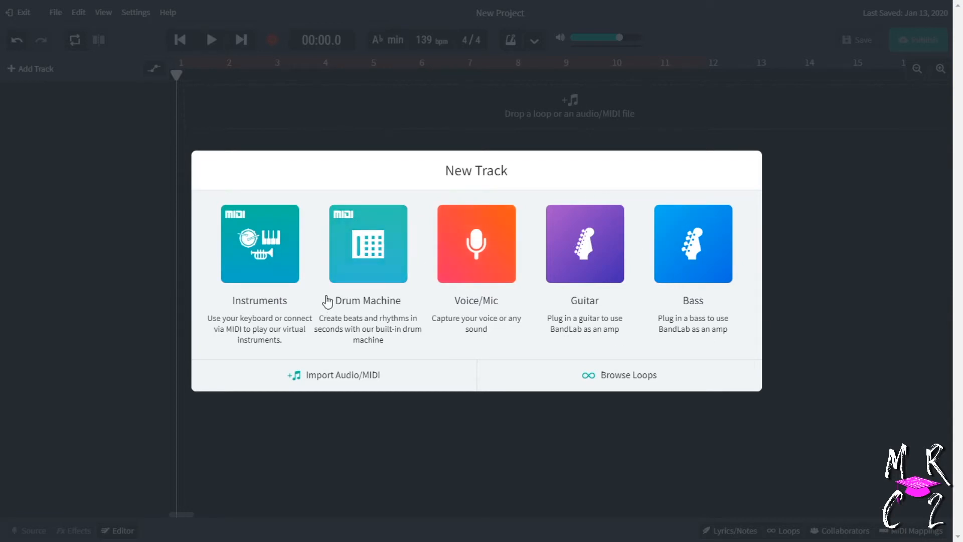
click(258, 243)
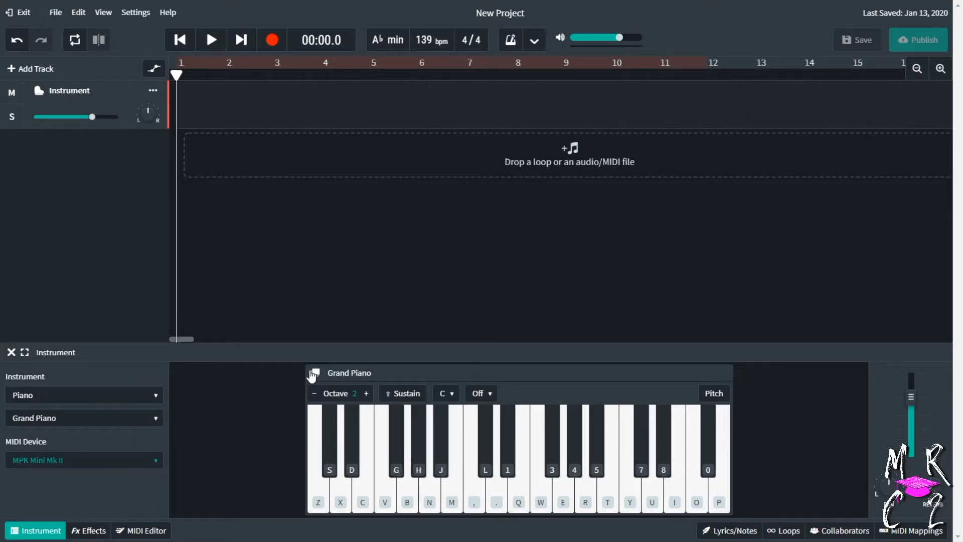
Browse the effect presets offered for the Grand Piano in the expanded instrument view, and return to the arrangement
click(24, 353)
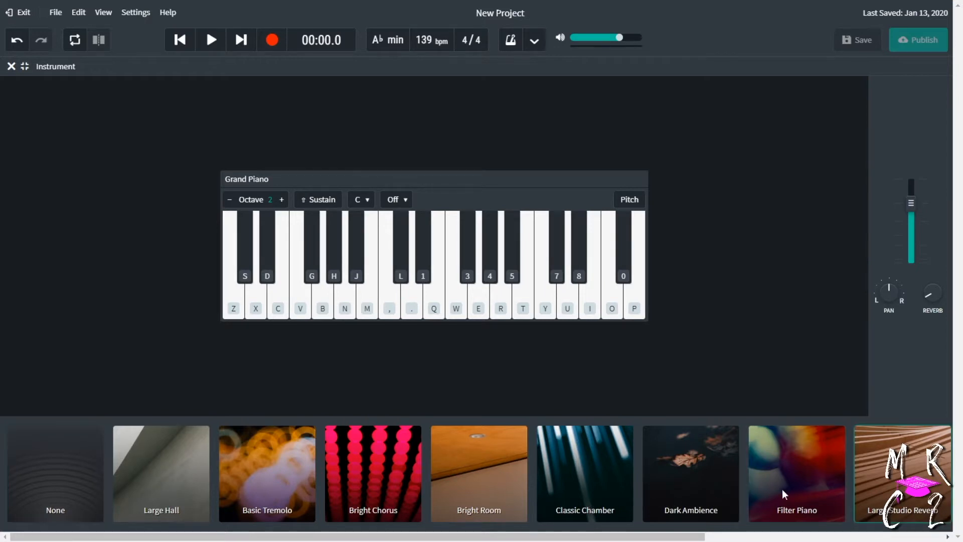
scroll(781, 489, right, 3)
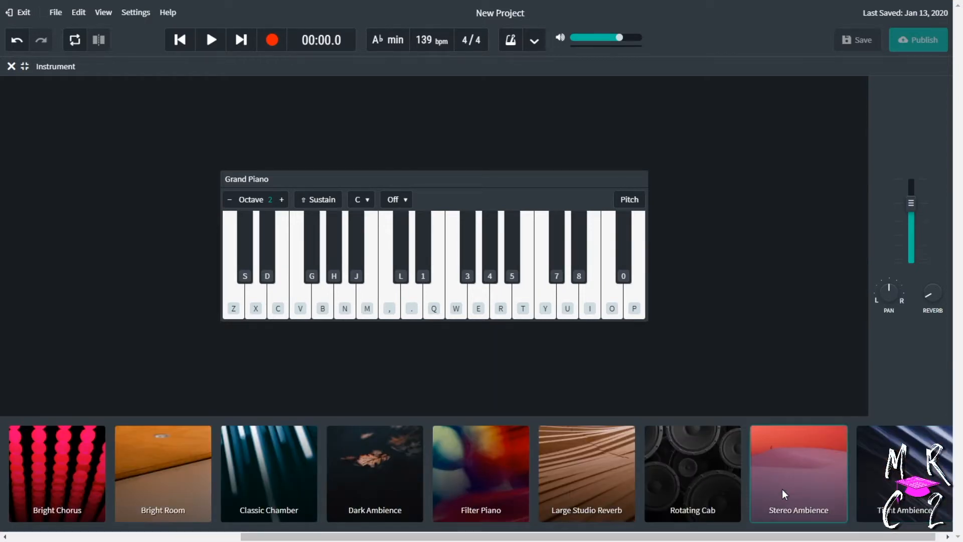
scroll(781, 489, left, 3)
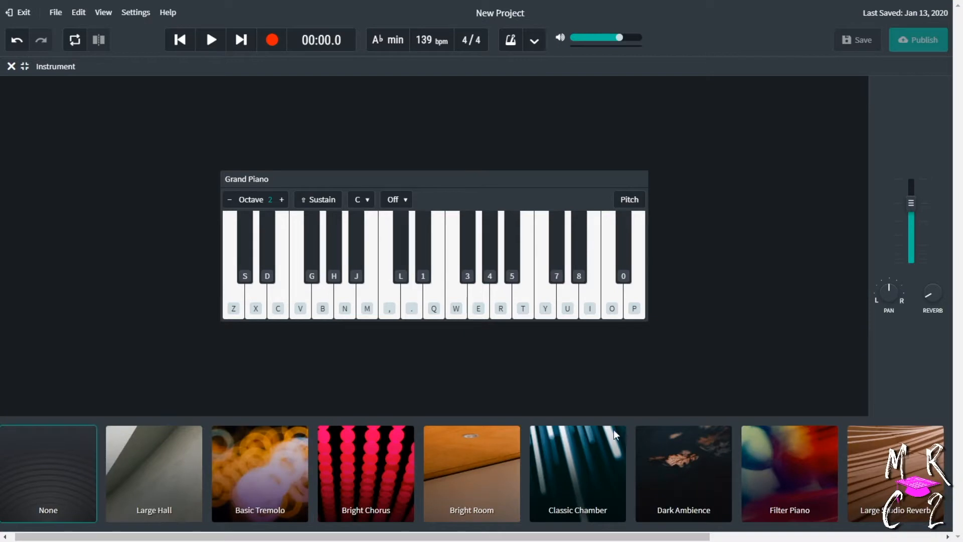
click(25, 68)
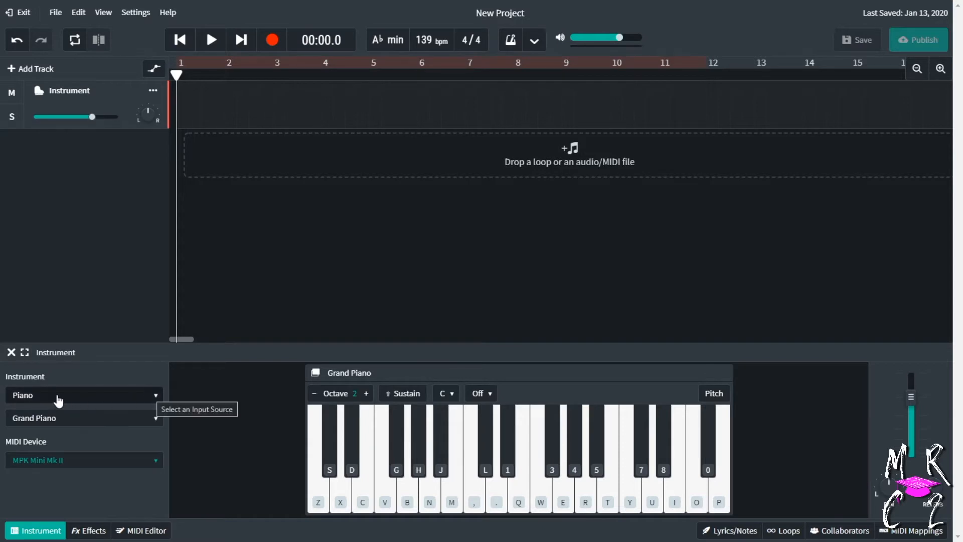
Review the available instrument categories and switch the track's instrument to Strings
click(156, 397)
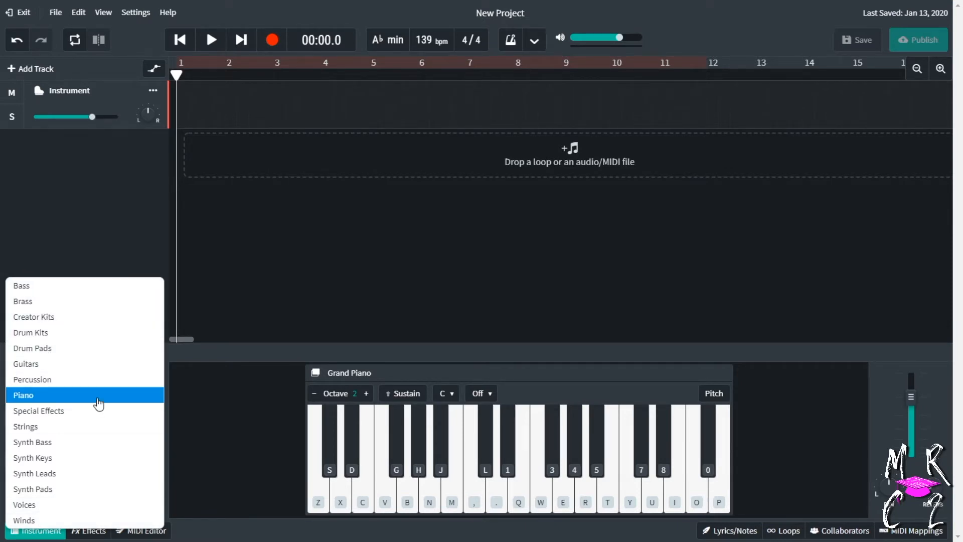
click(107, 197)
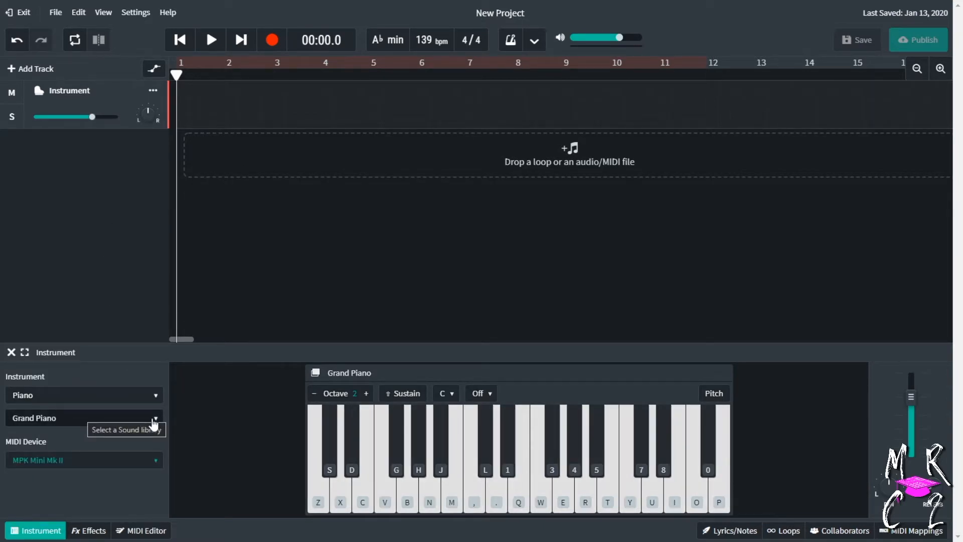
click(148, 399)
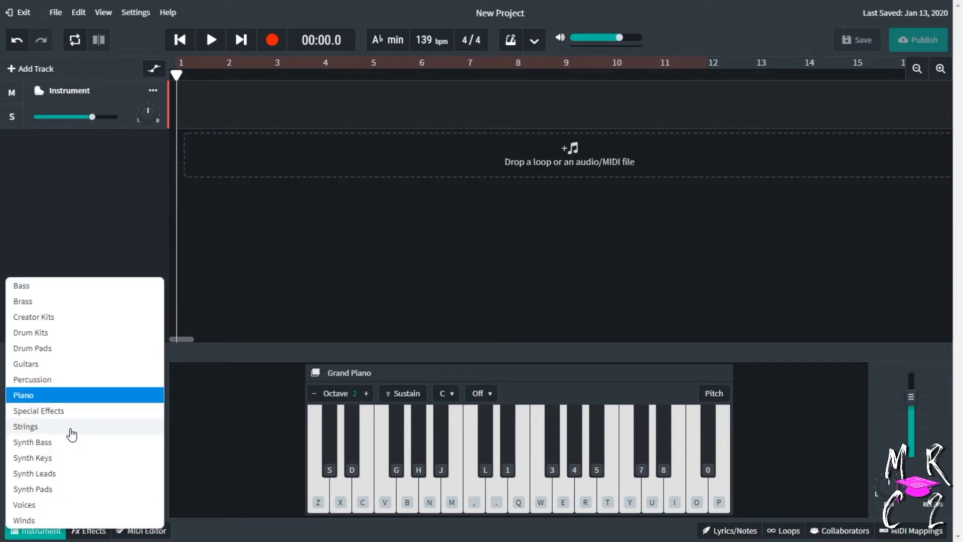
click(71, 434)
Review the sounds in the Strings library, and float and re-dock the on-screen keyboard
click(141, 425)
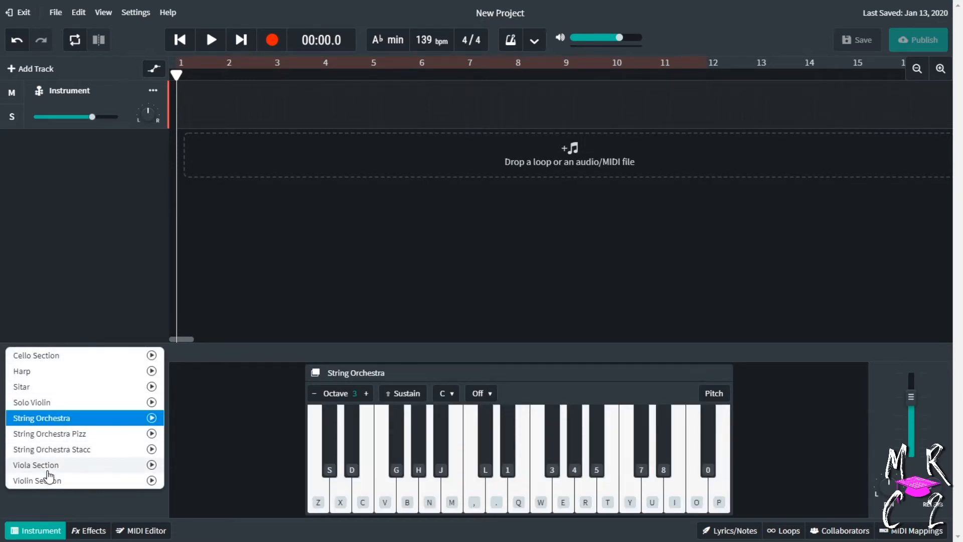
click(48, 237)
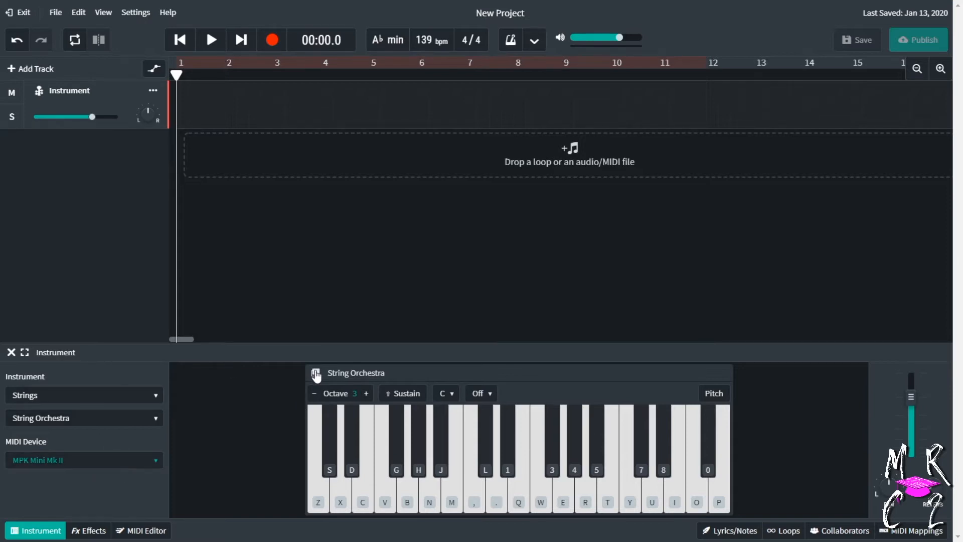
click(130, 424)
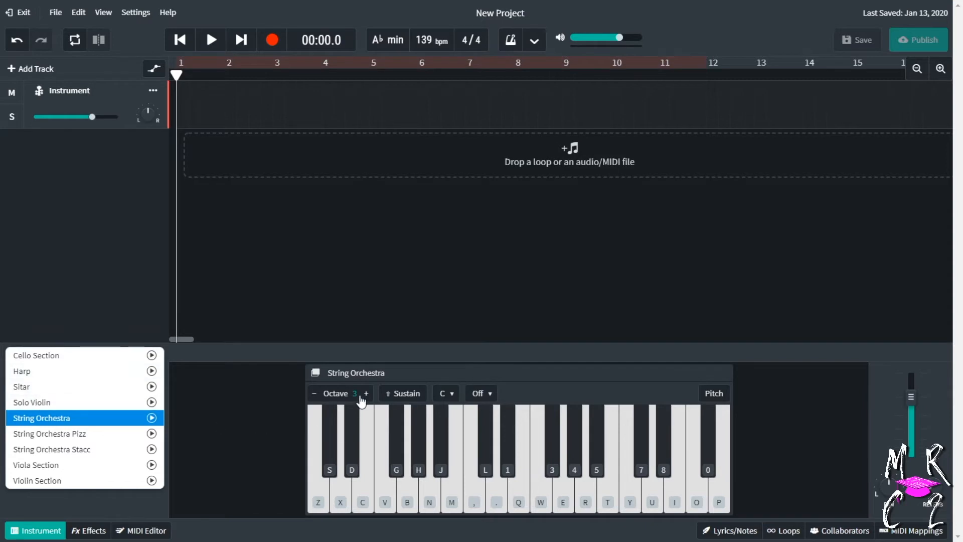
click(316, 374)
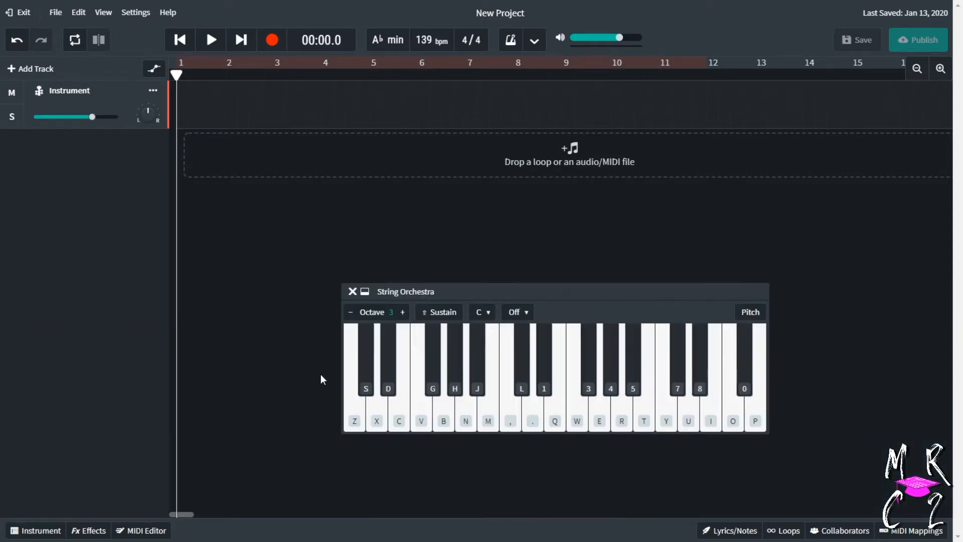
click(366, 292)
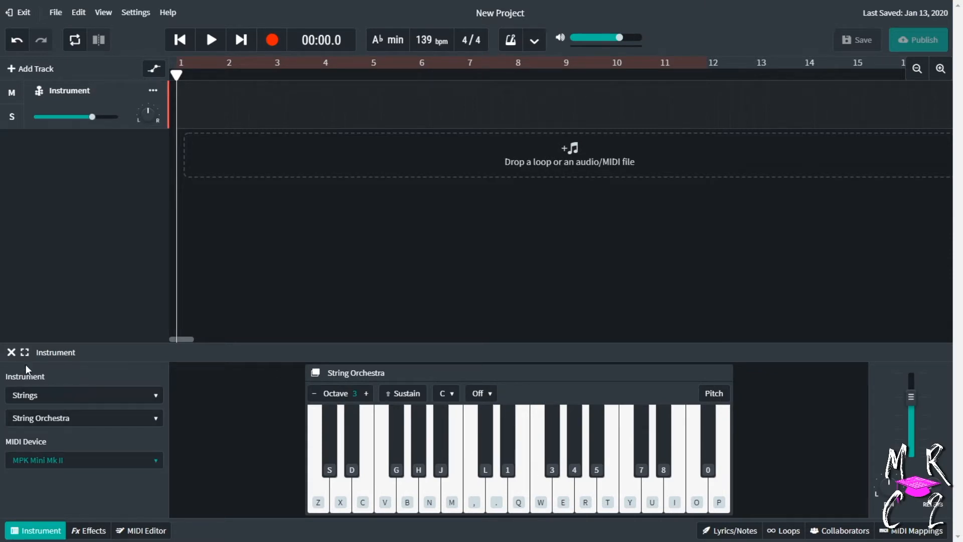
Switch the instrument to Piano, review its sound list, and float and re-dock the on-screen keyboard
click(65, 396)
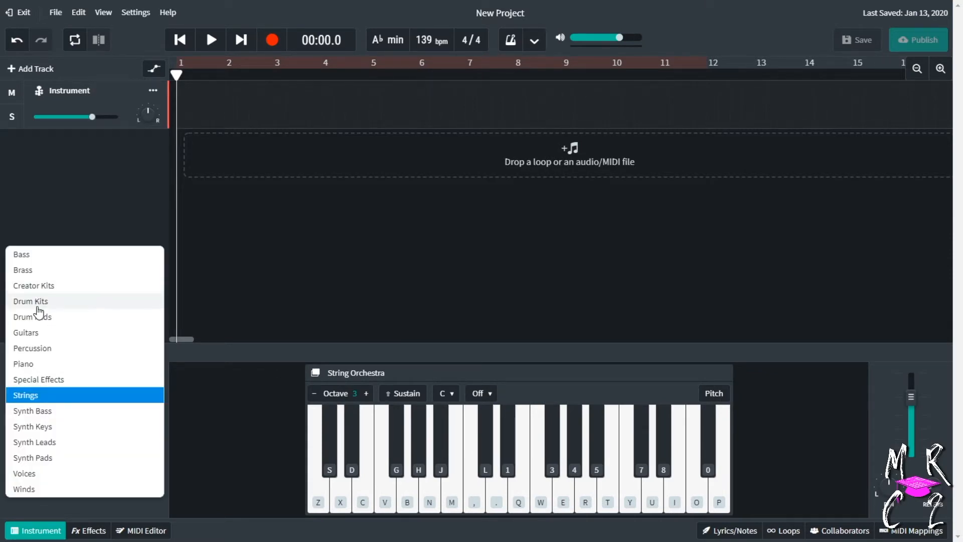
click(47, 363)
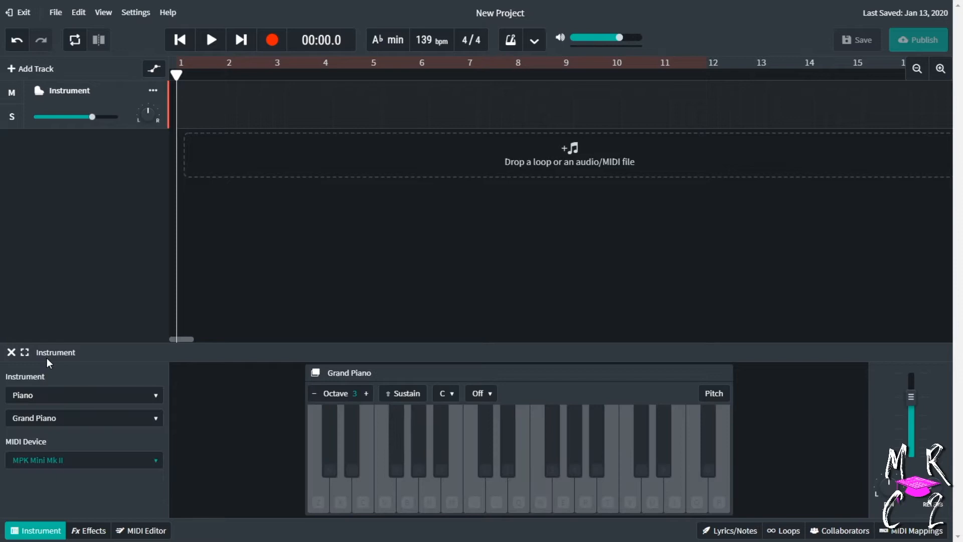
click(81, 424)
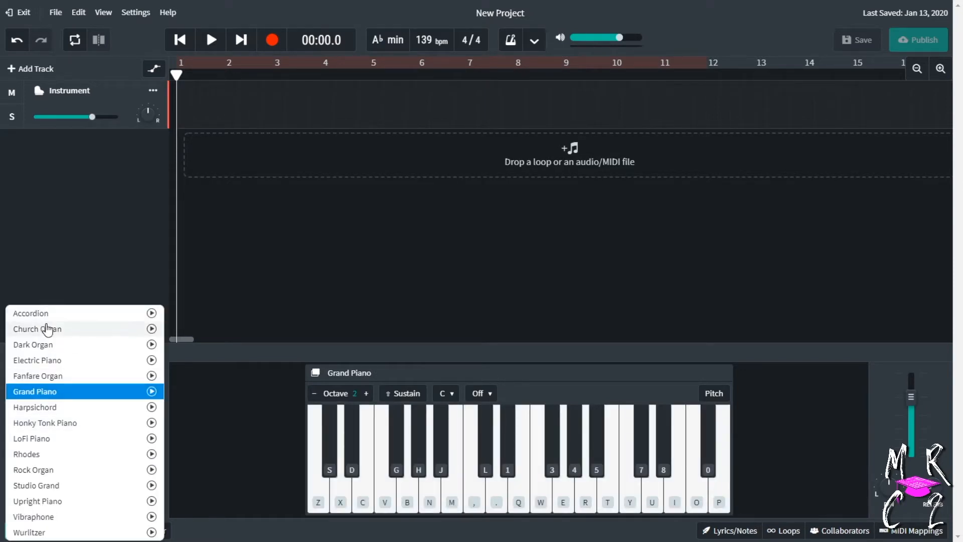
click(315, 372)
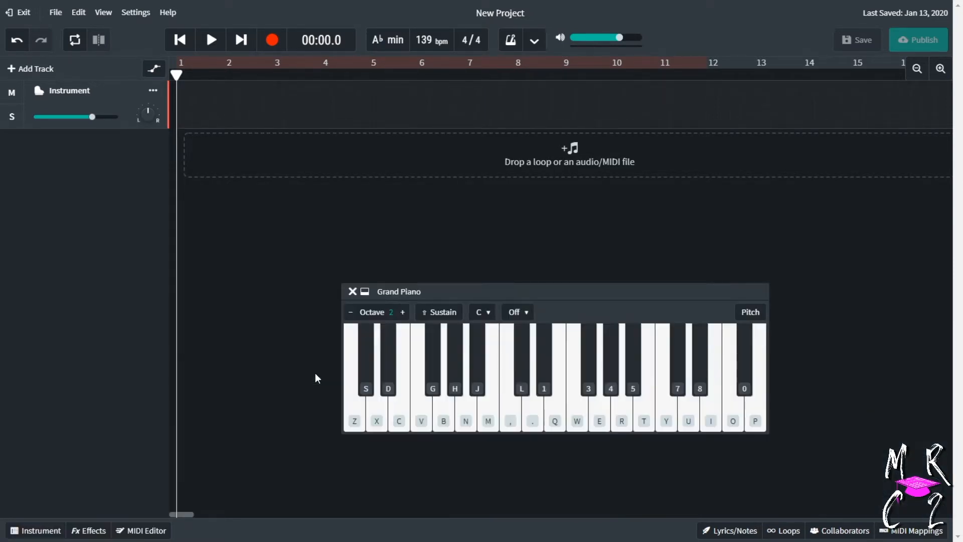
click(365, 293)
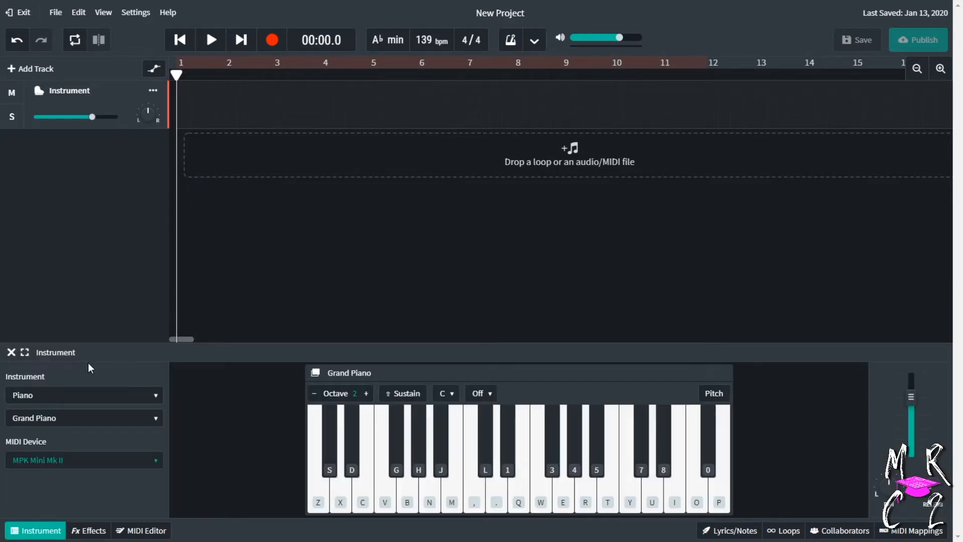
Apply the Large Hall effect preset to the Grand Piano track and return to the arrangement
click(24, 353)
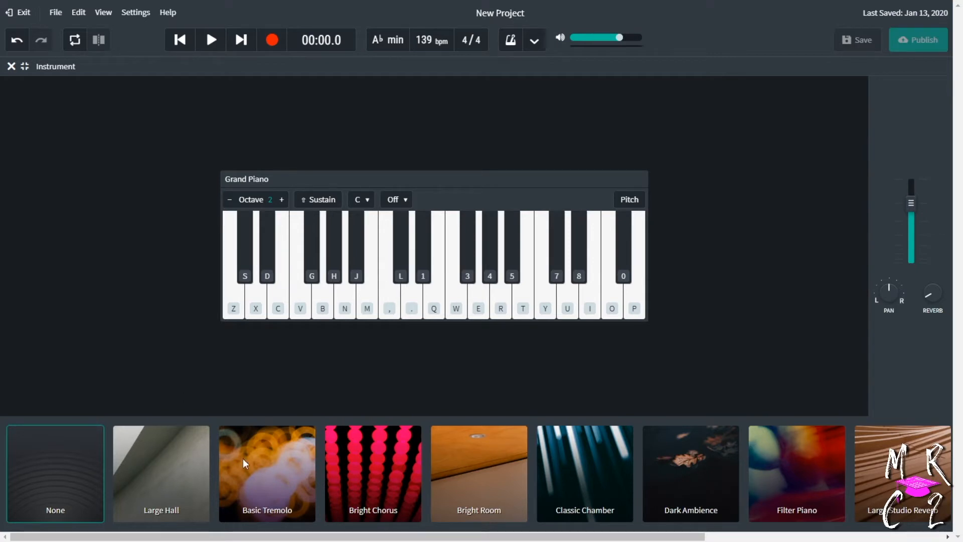
click(182, 479)
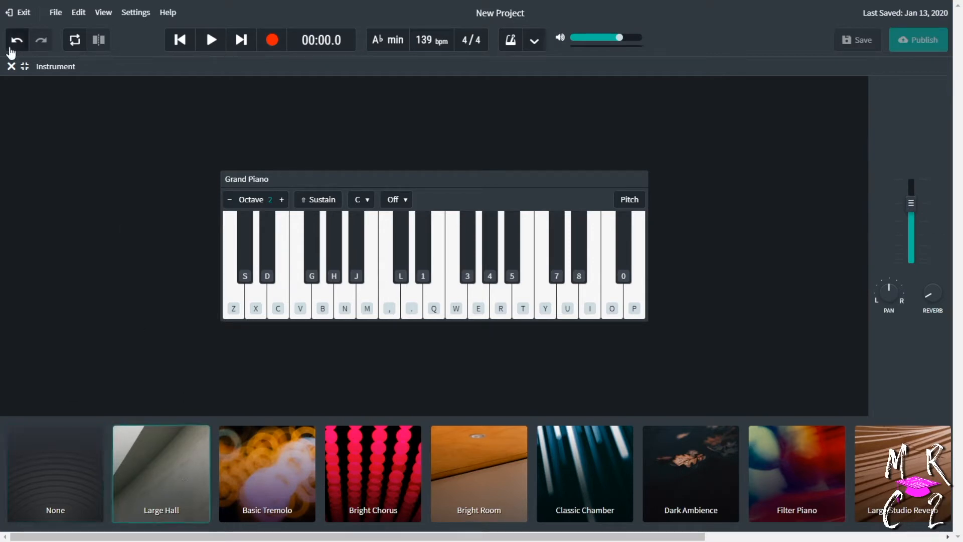
click(24, 66)
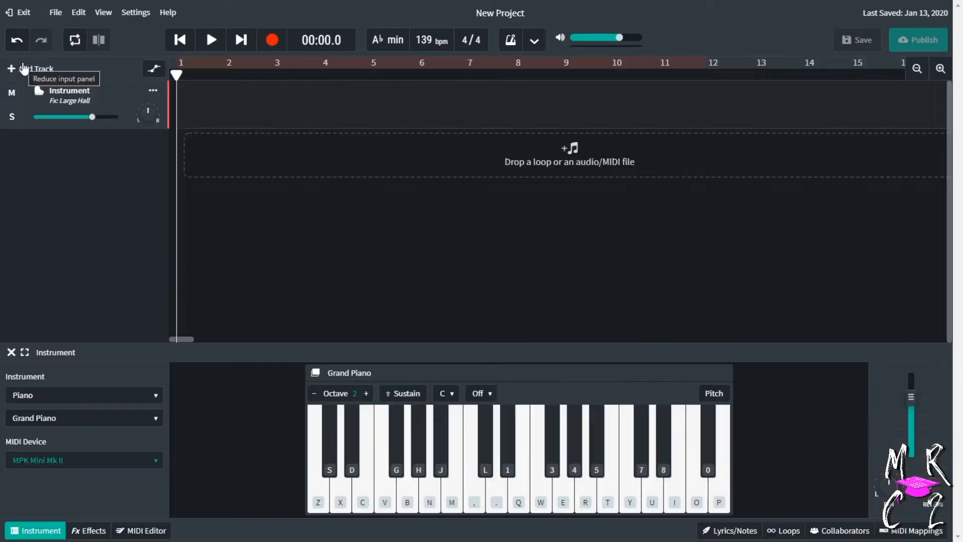
Switch the track's instrument to Guitars with the Acoustic Guitar sound and apply the Cinematic Ambience effect preset
click(86, 396)
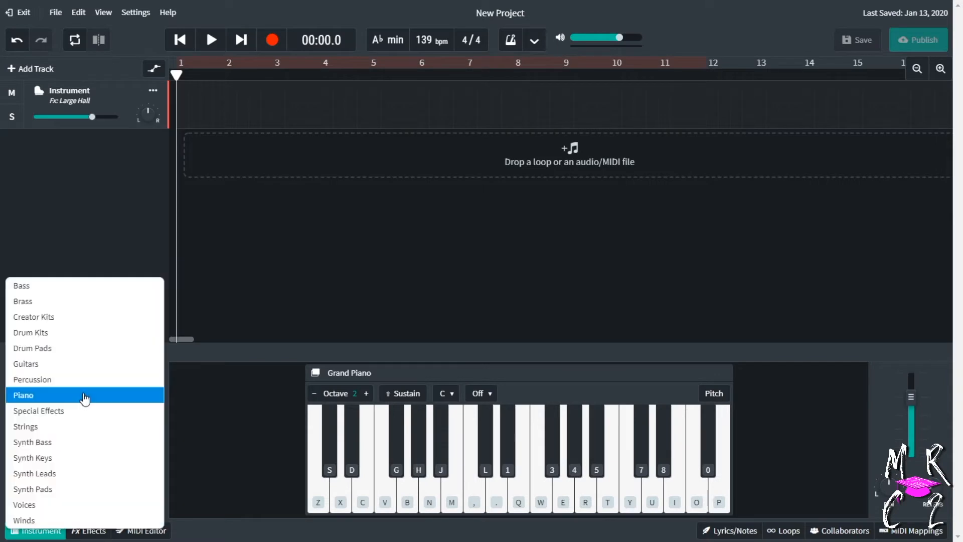
click(63, 365)
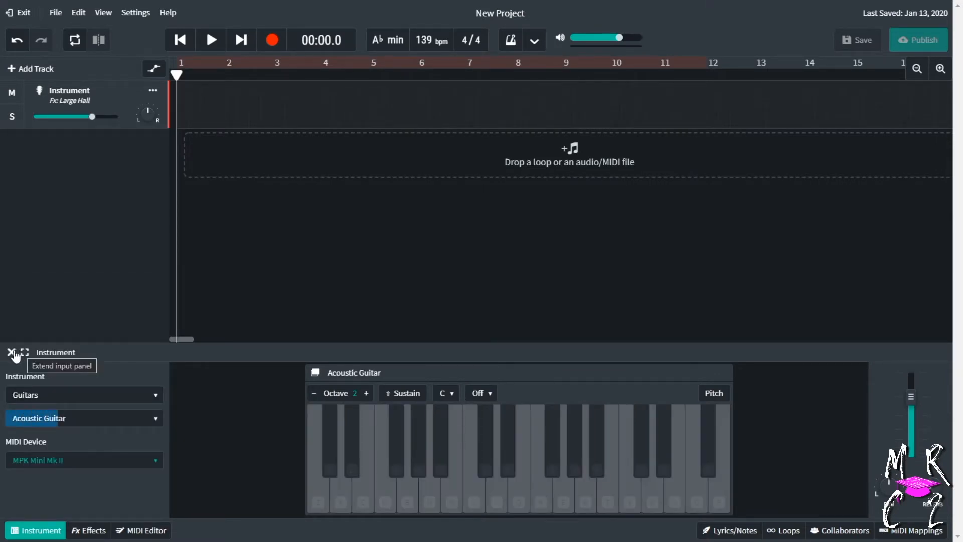
click(25, 352)
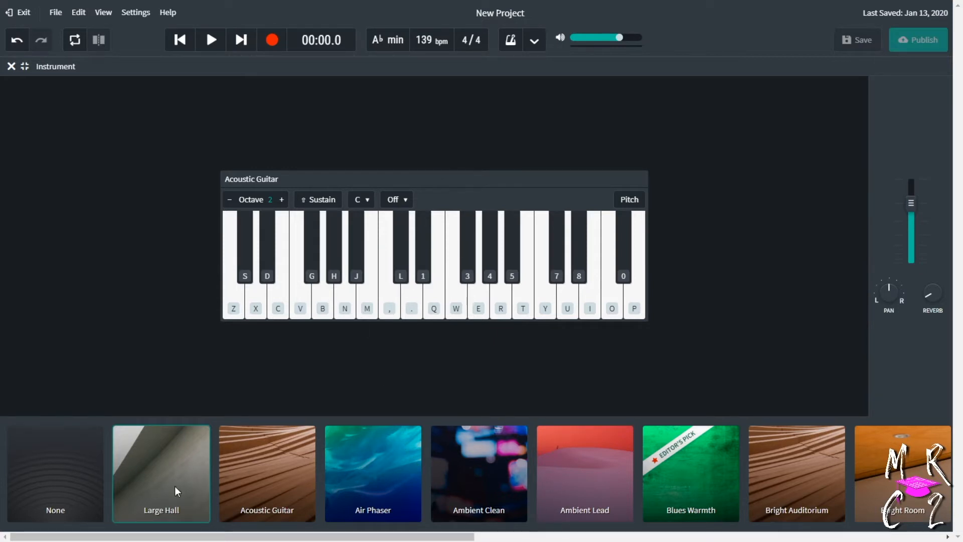
key(Right)
key(Right)
key(Right)
key(Right)
key(Right)
key(Right)
key(Right)
key(Right)
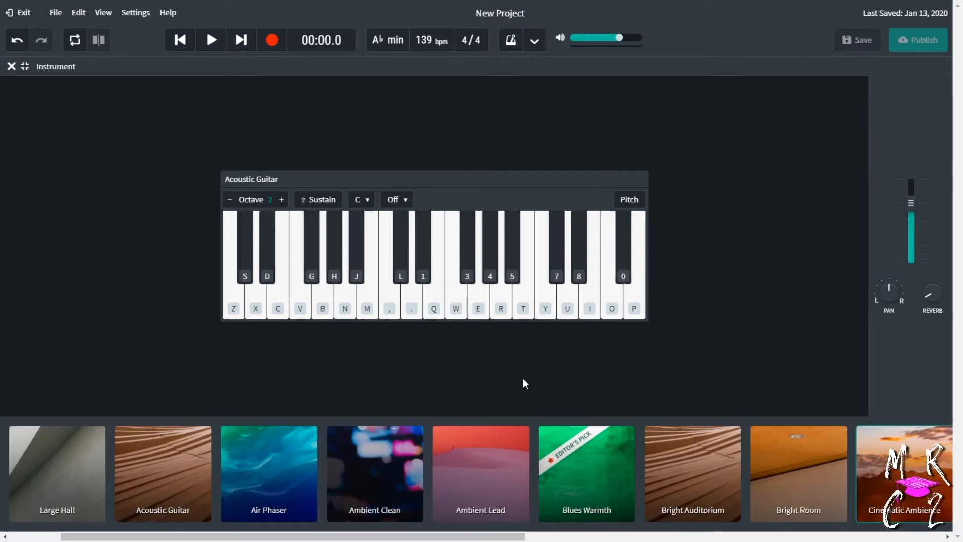
mouse_move(883, 291)
click(11, 68)
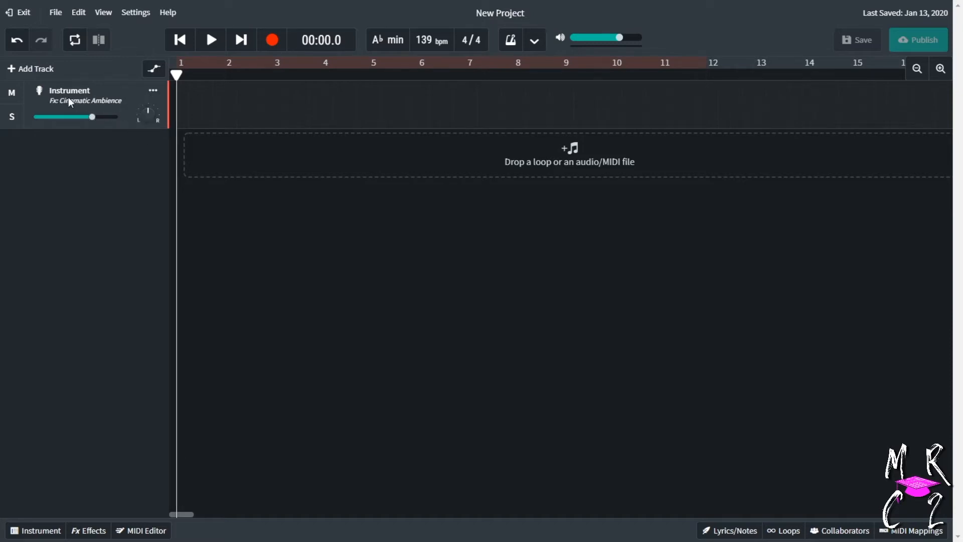
click(39, 91)
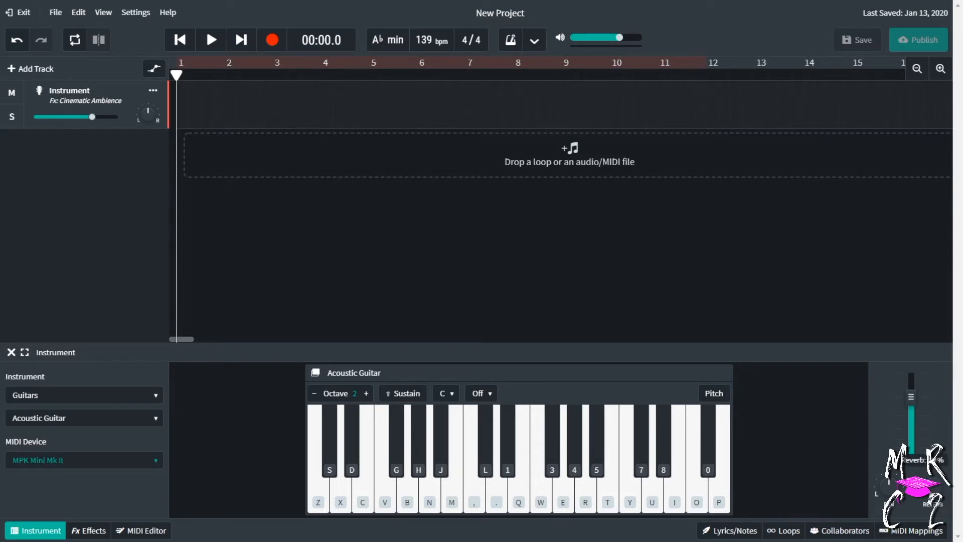
click(11, 352)
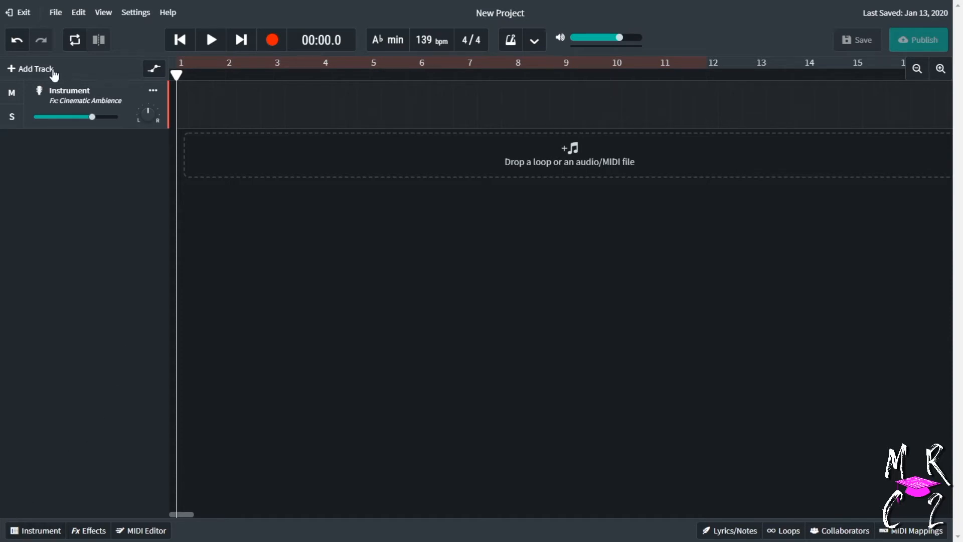
Add a Drum Machine track below the guitar track
click(26, 70)
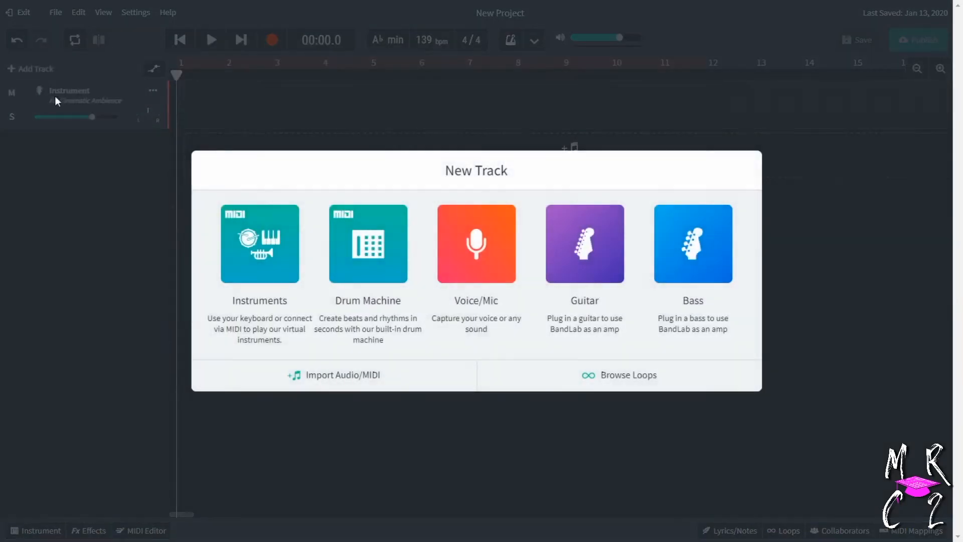
click(366, 264)
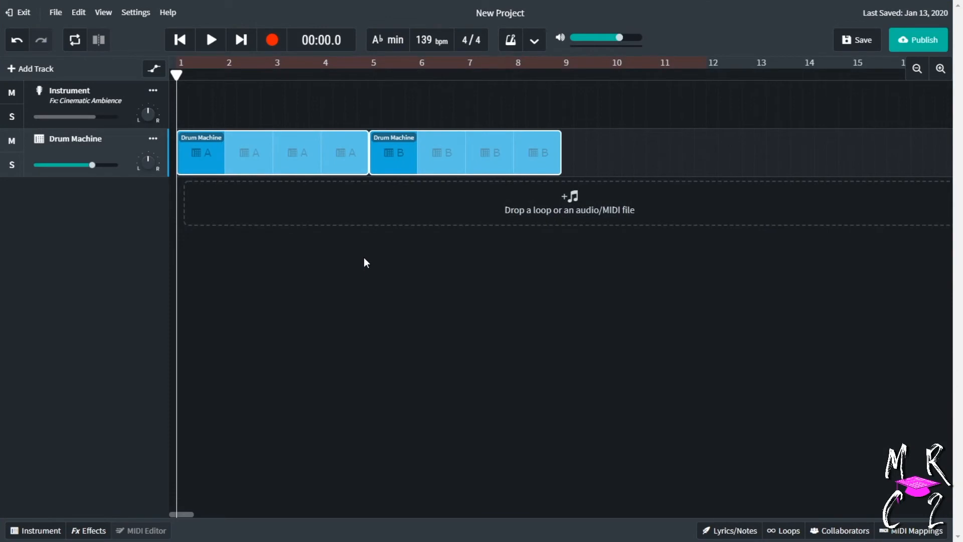
Open the Drum Machine track's instrument settings and review the available drum kits and pad kits
click(40, 142)
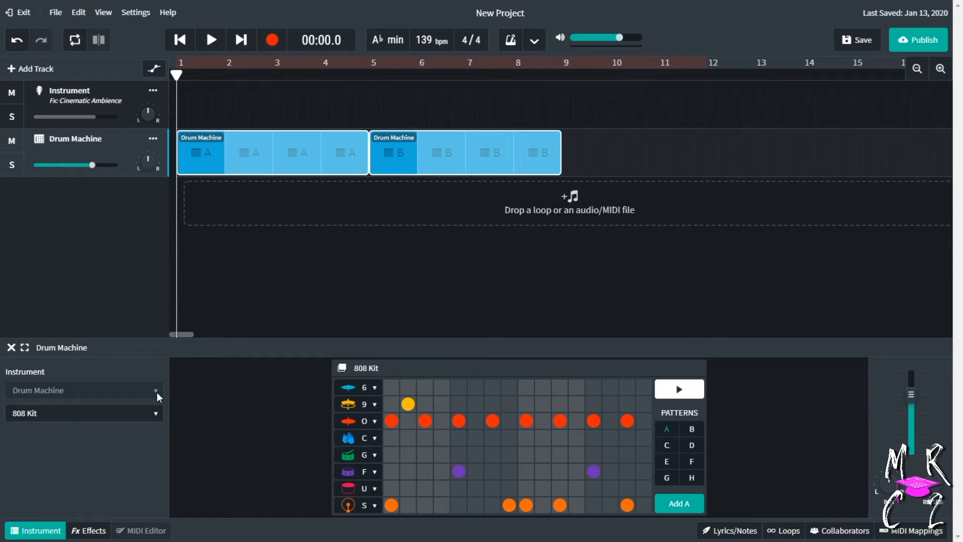
click(157, 419)
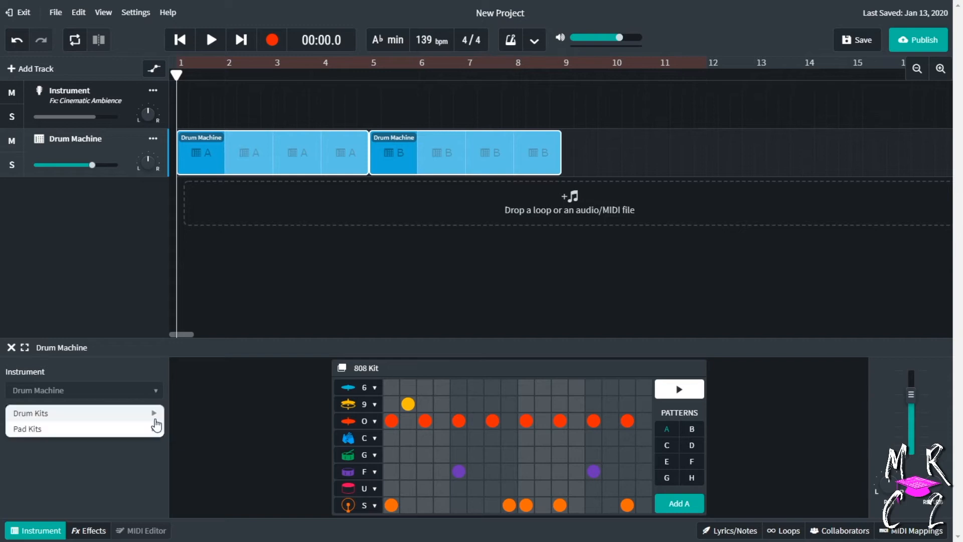
mouse_move(157, 422)
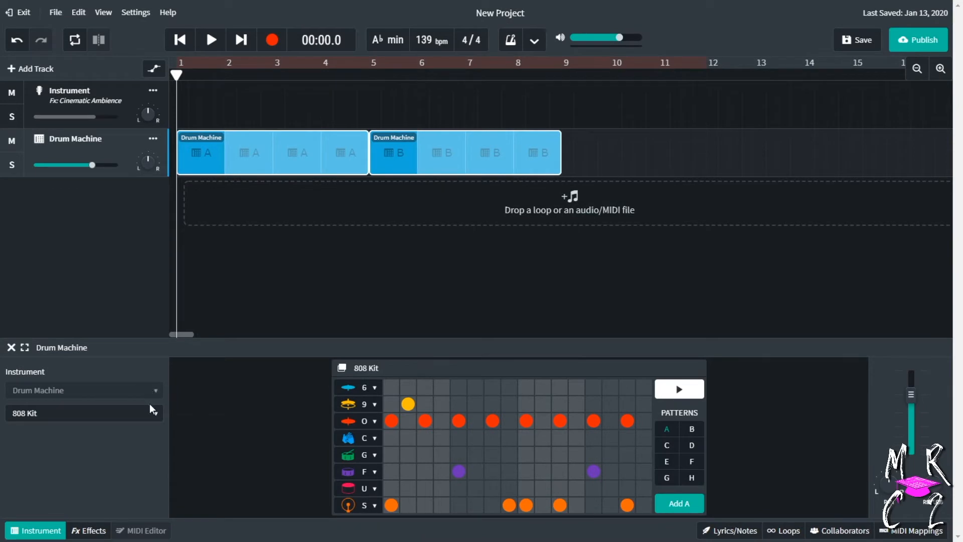
click(153, 417)
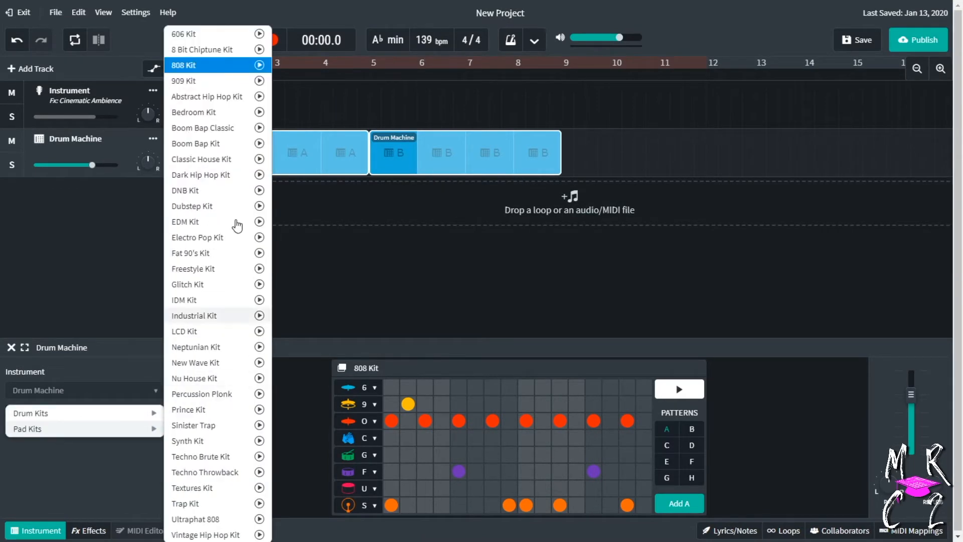
click(131, 321)
Add a Voice/Mic track and dismiss the microphone permission request and access notice
click(20, 69)
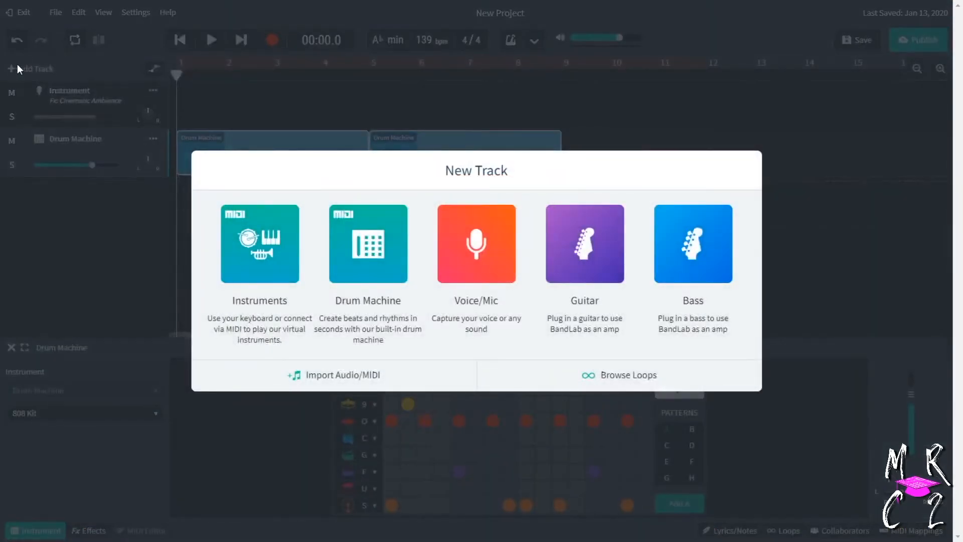
click(476, 284)
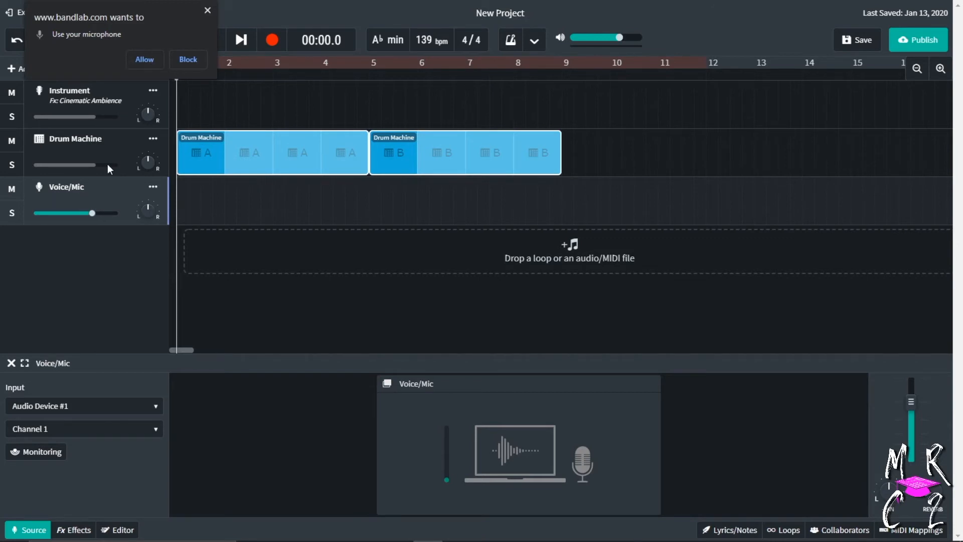
click(207, 10)
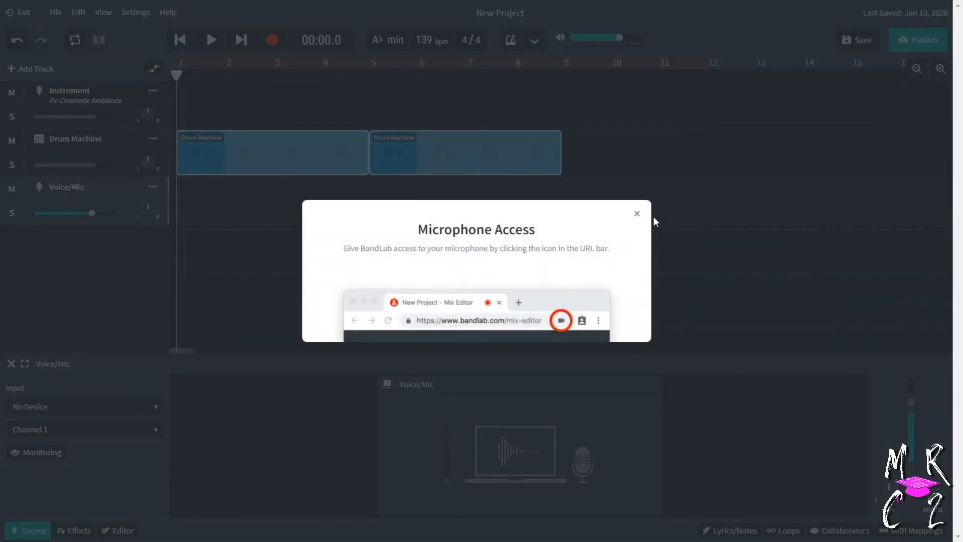
click(237, 289)
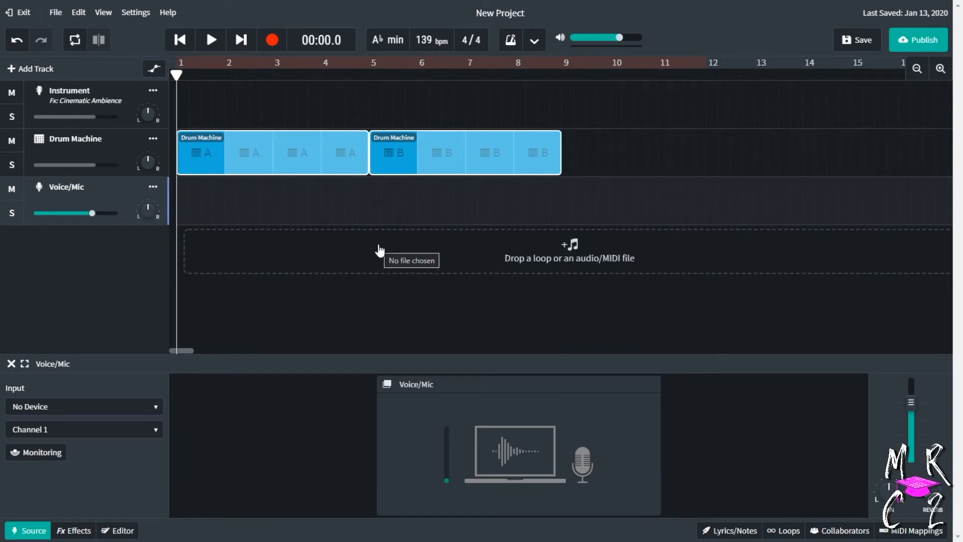
Review the input device and channel options of the Voice/Mic track
right_click(444, 456)
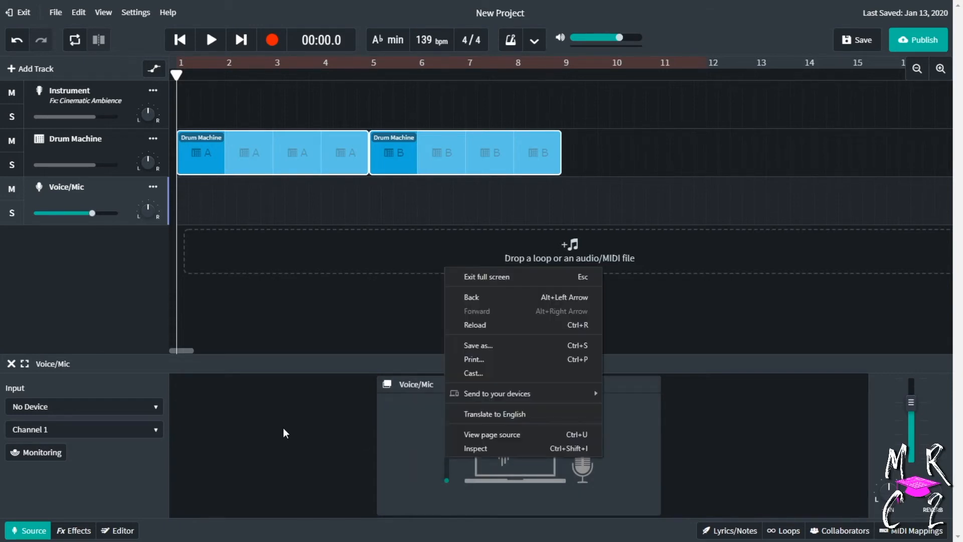
click(283, 427)
click(129, 406)
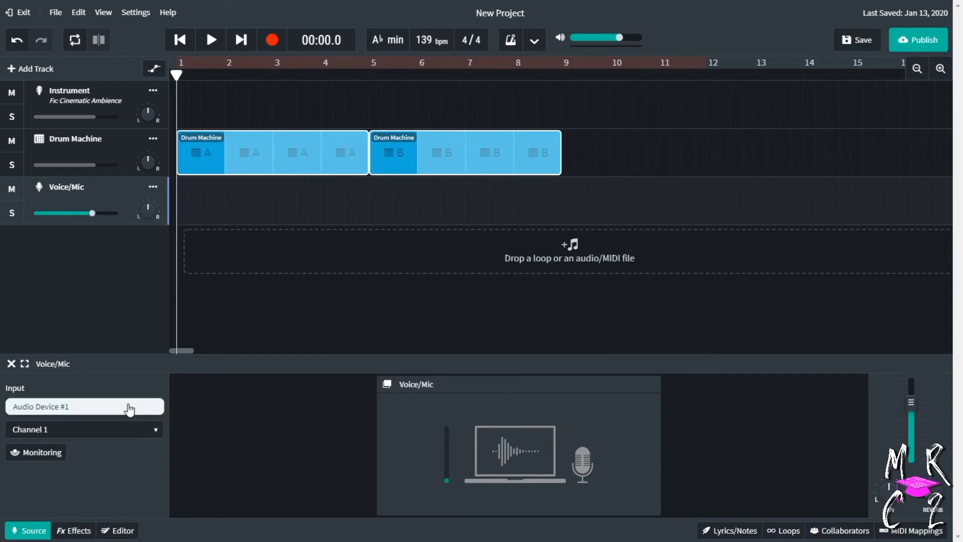
click(100, 384)
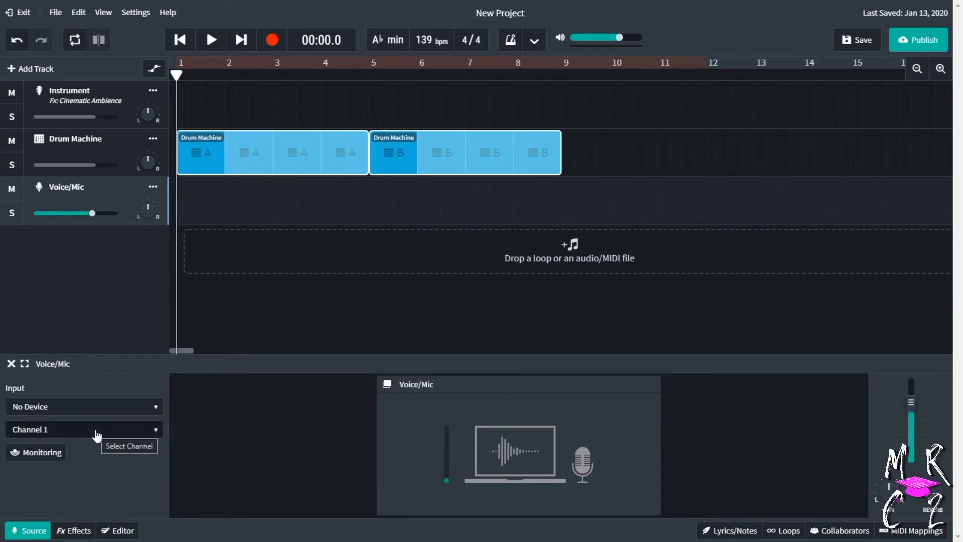
click(59, 432)
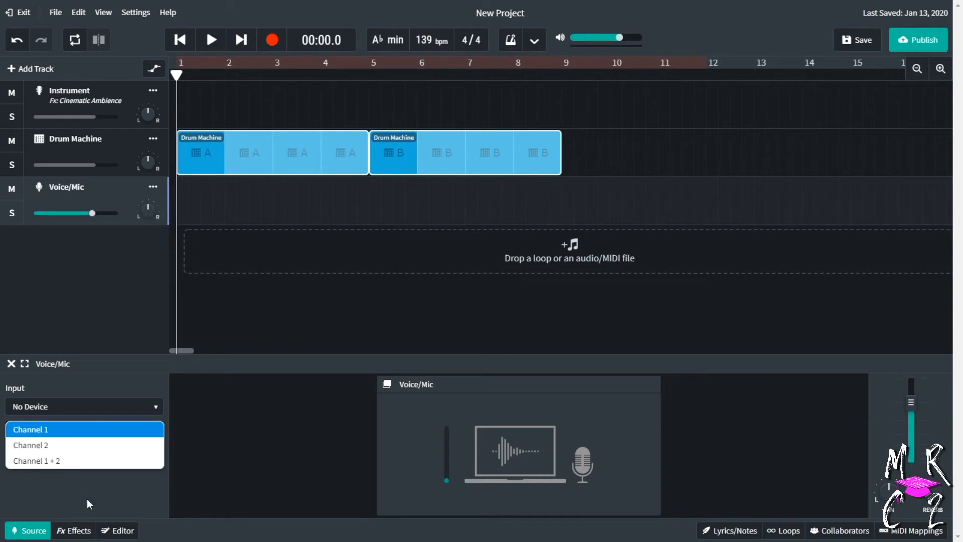
click(88, 502)
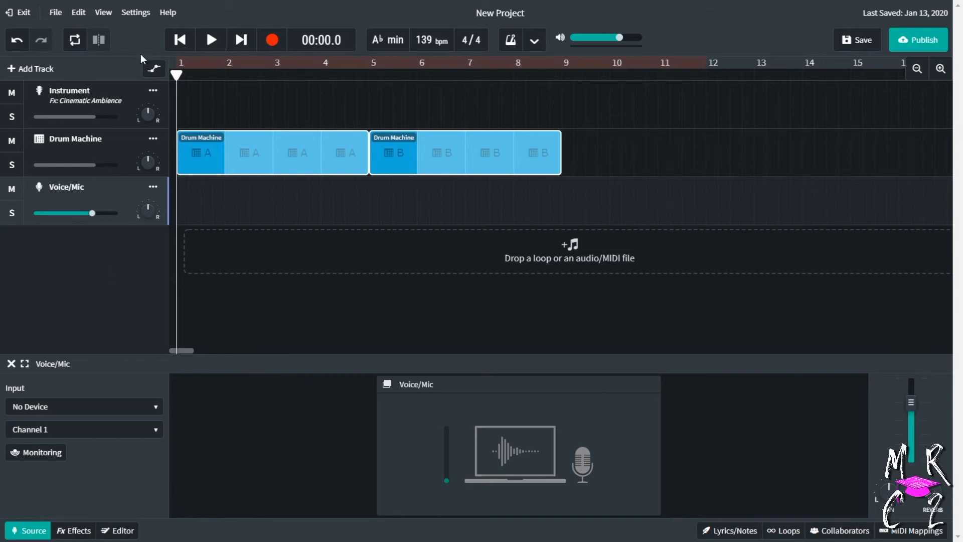
Add a Guitar track below the Voice/Mic track and review its input channel options
click(20, 68)
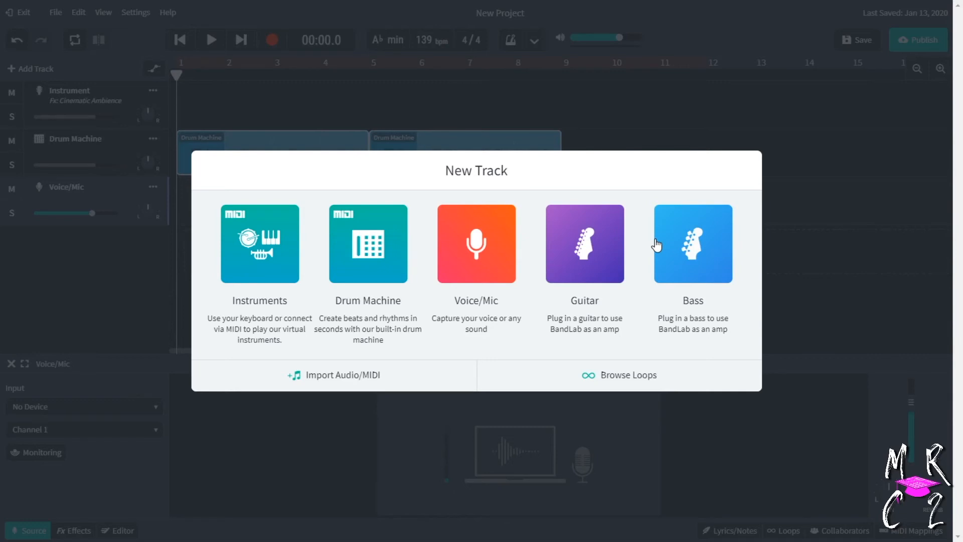
click(610, 264)
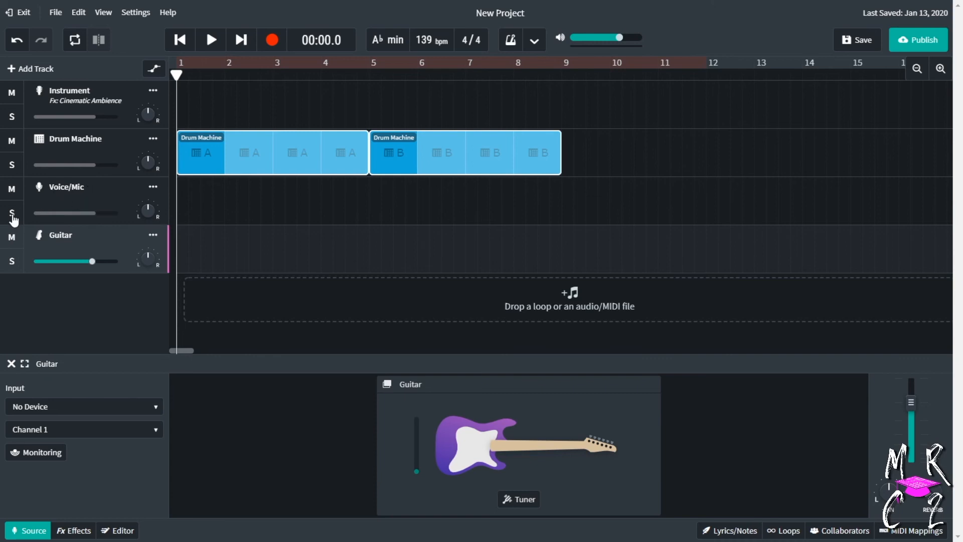
click(51, 462)
click(112, 432)
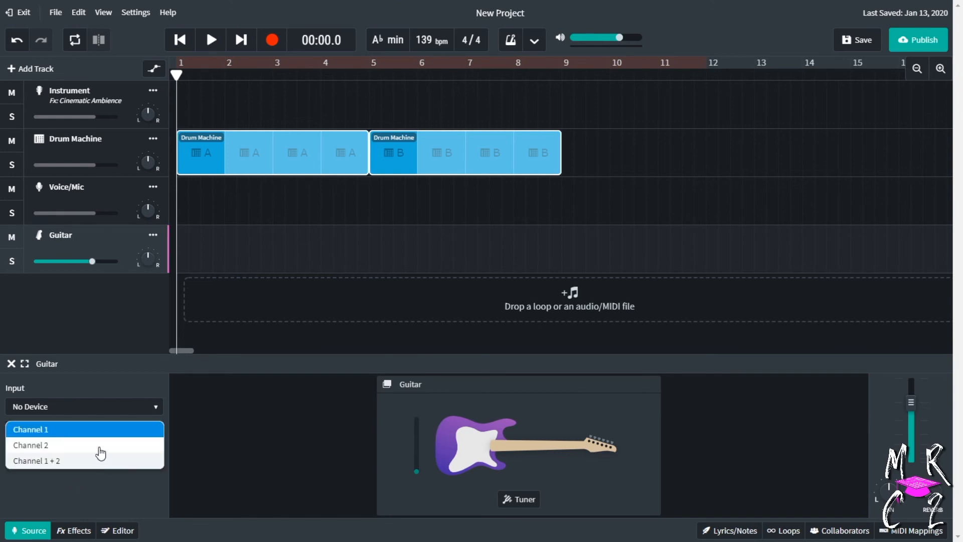
click(96, 486)
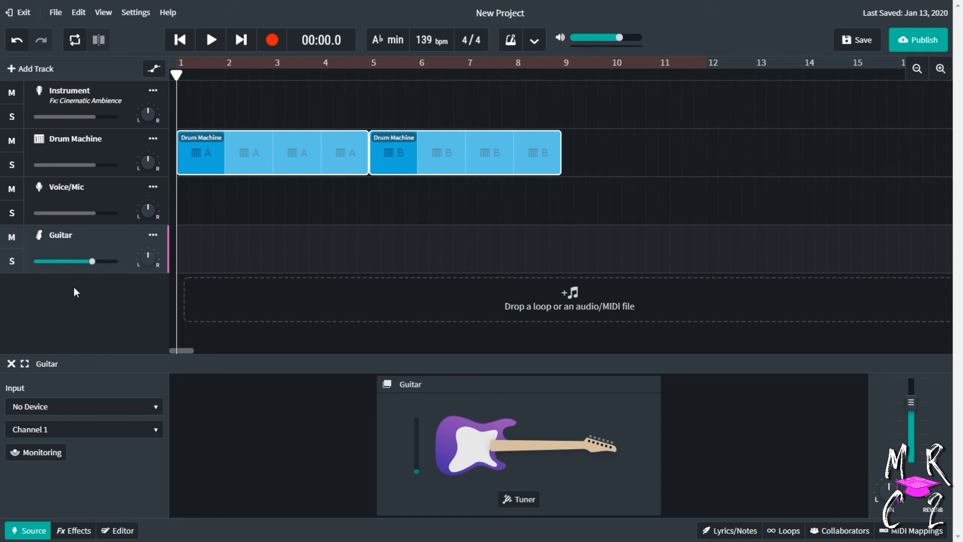
click(85, 433)
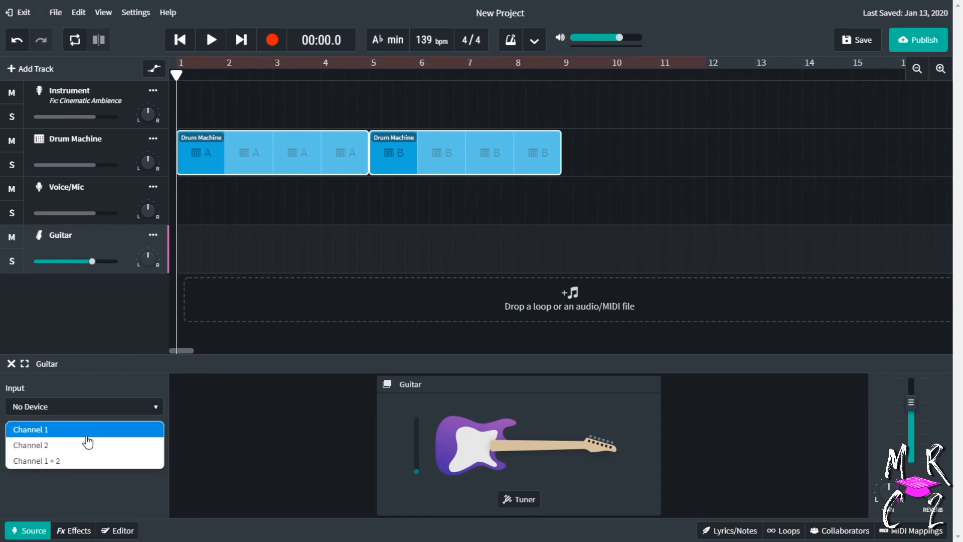
click(84, 302)
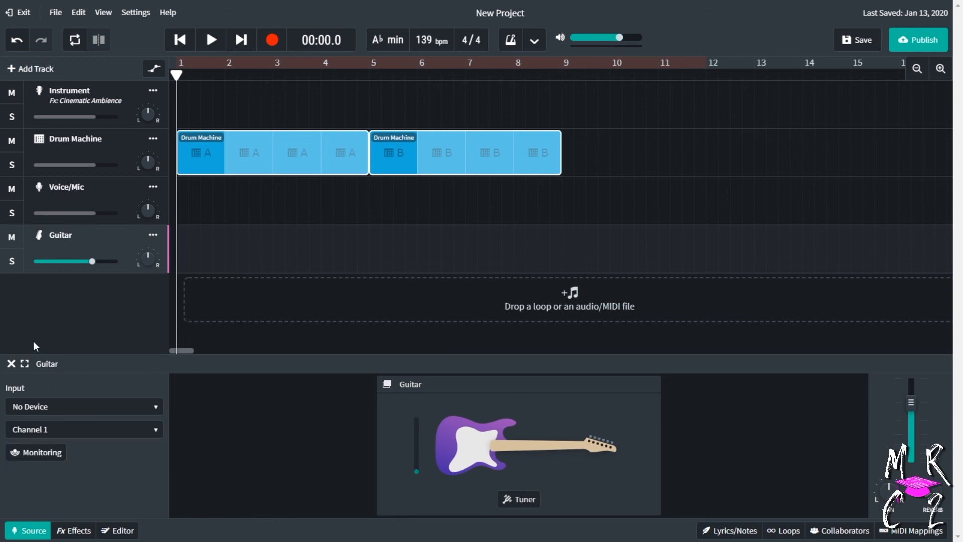
View the new track choices, including Browse Loops, and close them without adding a track
click(28, 68)
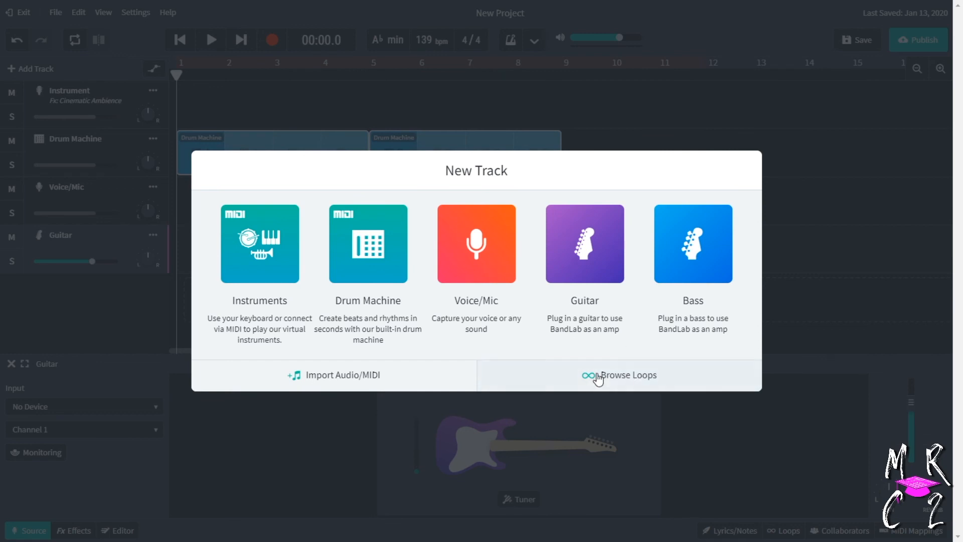
click(224, 115)
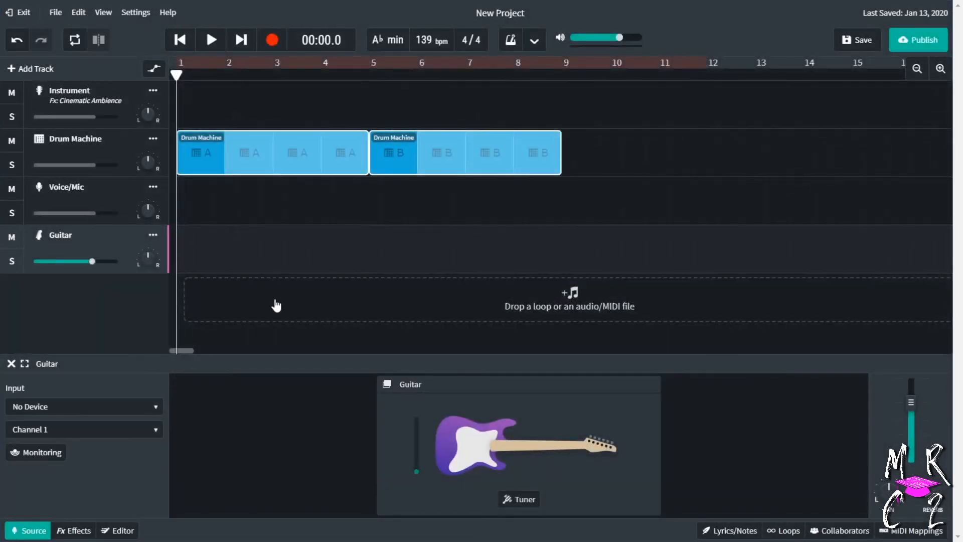